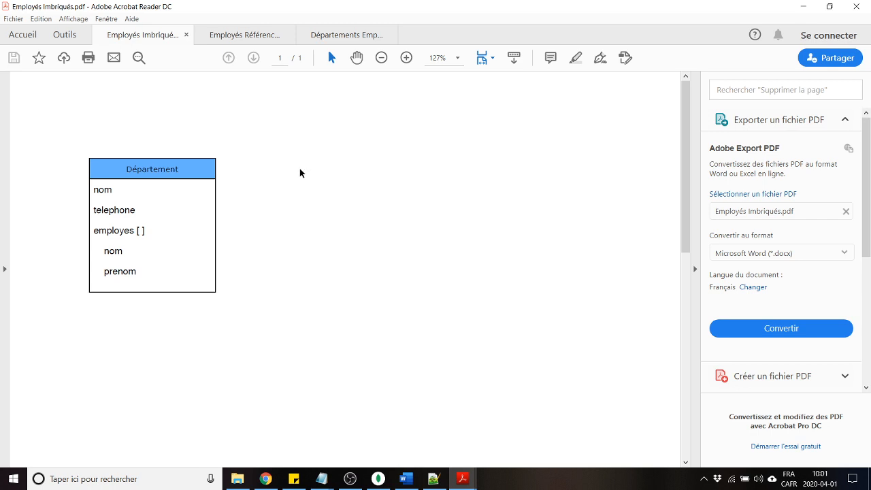
# Step: Examine the referenced-employees diagram, then switch to Notepad++ and inspect each field of both departments in Departements.json
pyautogui.click(240, 35)
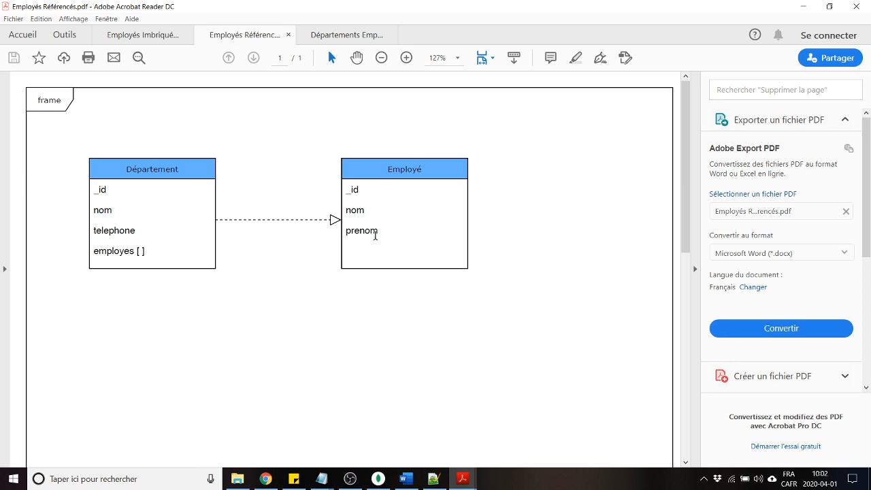
pyautogui.click(434, 479)
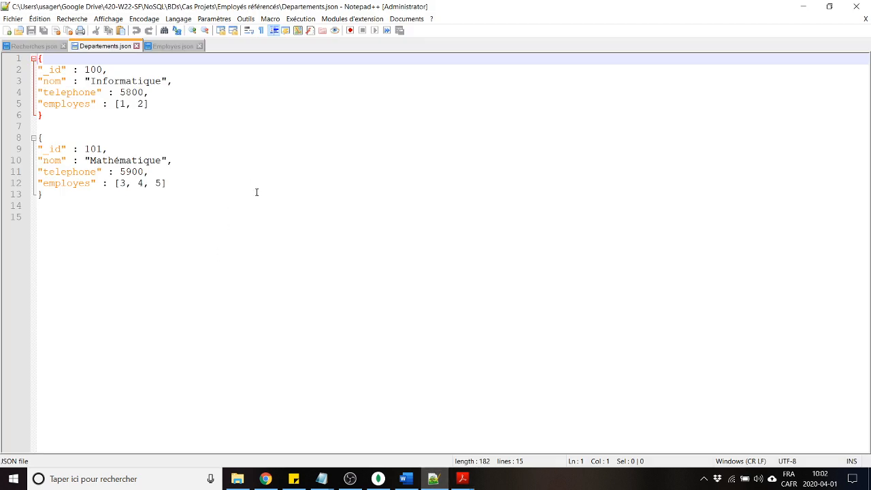
pyautogui.click(112, 70)
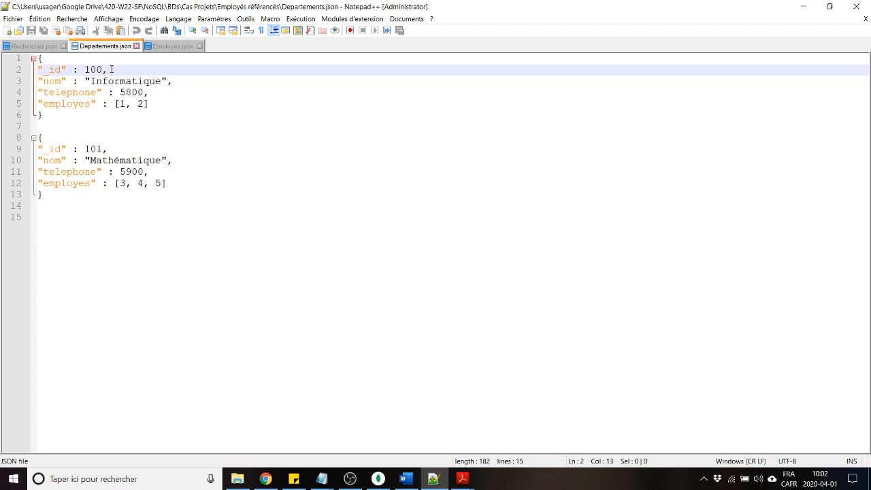
pyautogui.click(183, 81)
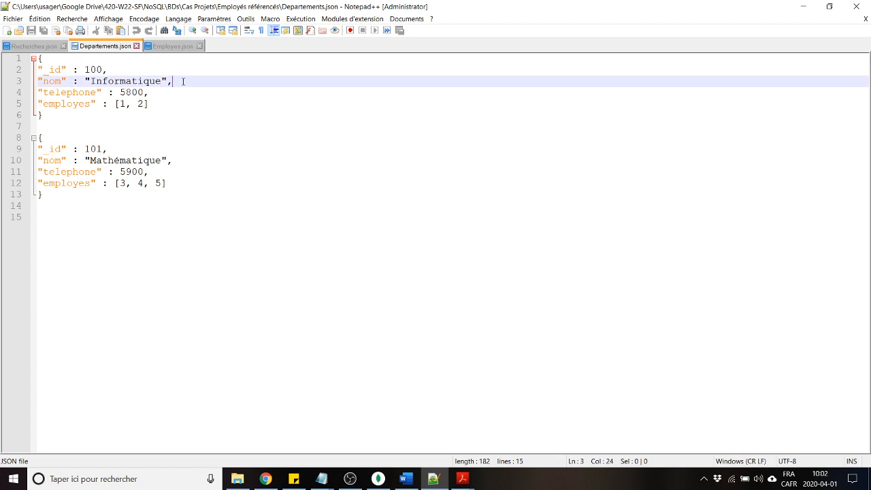
pyautogui.click(153, 92)
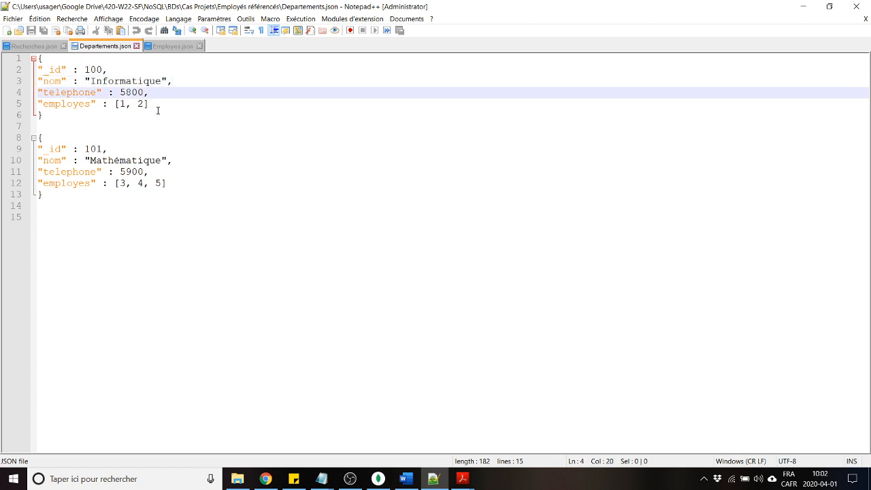
pyautogui.click(157, 105)
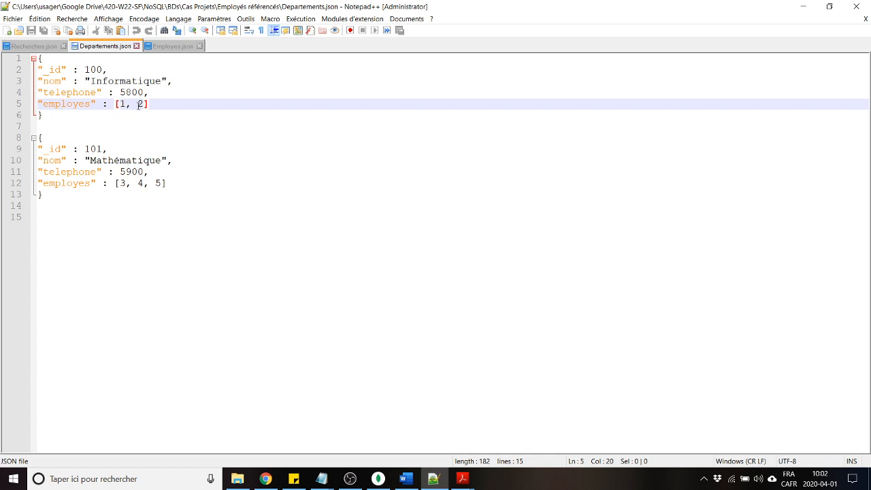
pyautogui.click(194, 153)
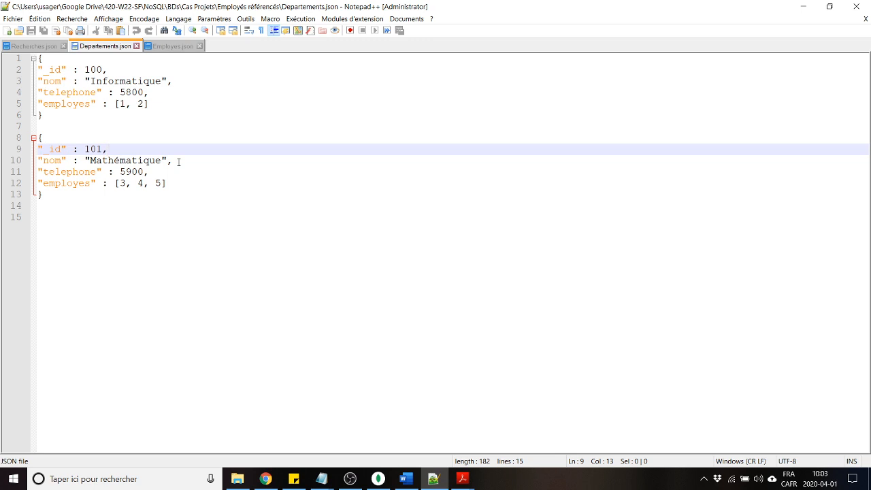
pyautogui.click(177, 161)
pyautogui.click(171, 173)
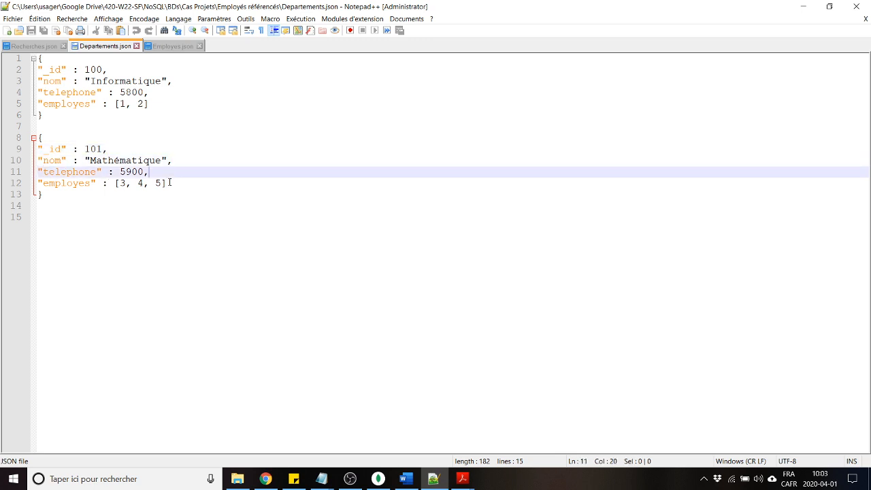
pyautogui.click(168, 184)
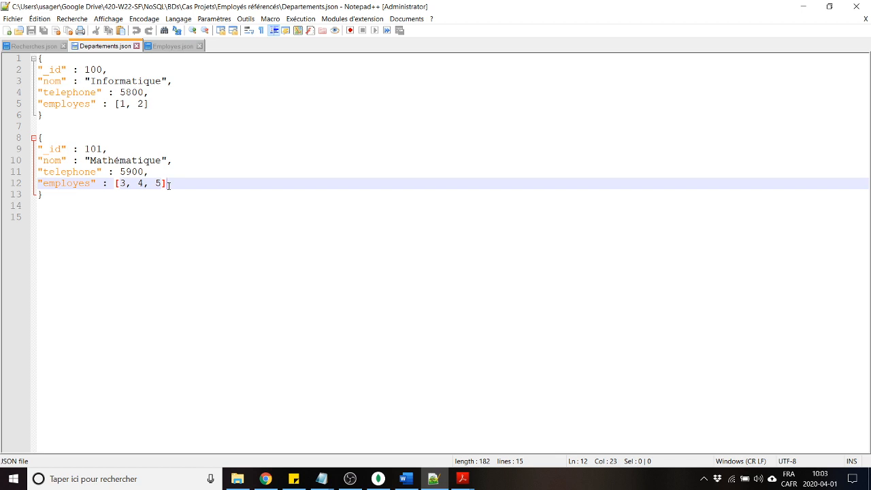
# Step: Inspect the employee documents in Employes.json and compare their _id values with the employes arrays in Departements.json
pyautogui.click(172, 46)
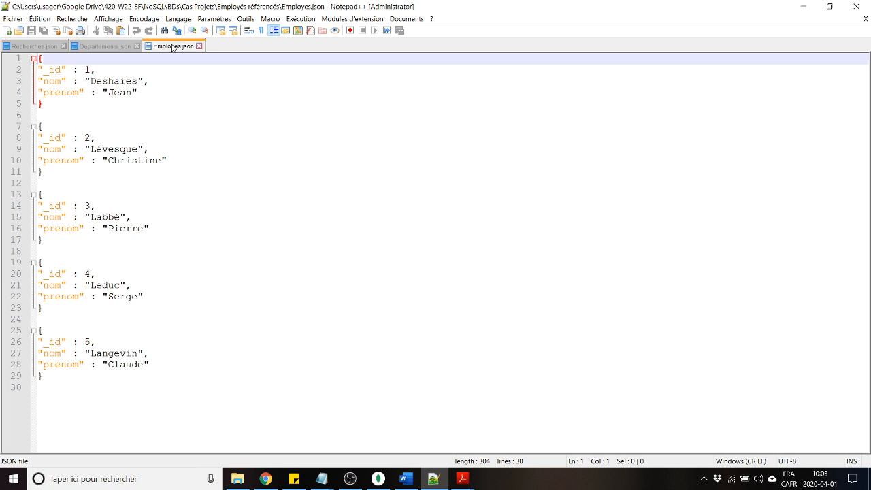
pyautogui.click(96, 70)
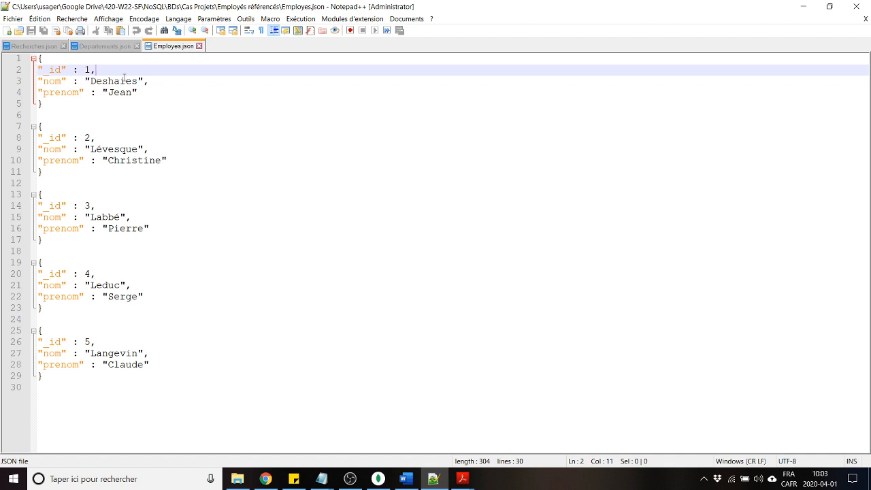
pyautogui.click(113, 47)
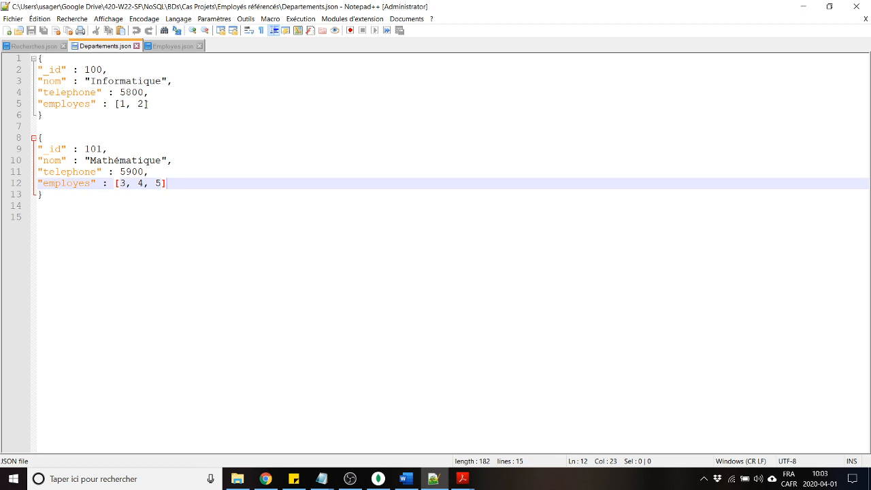
# Step: In MongoDB Compass, view the Departements collection as table, JSON and list, then expand the employes array of both departments
pyautogui.click(378, 479)
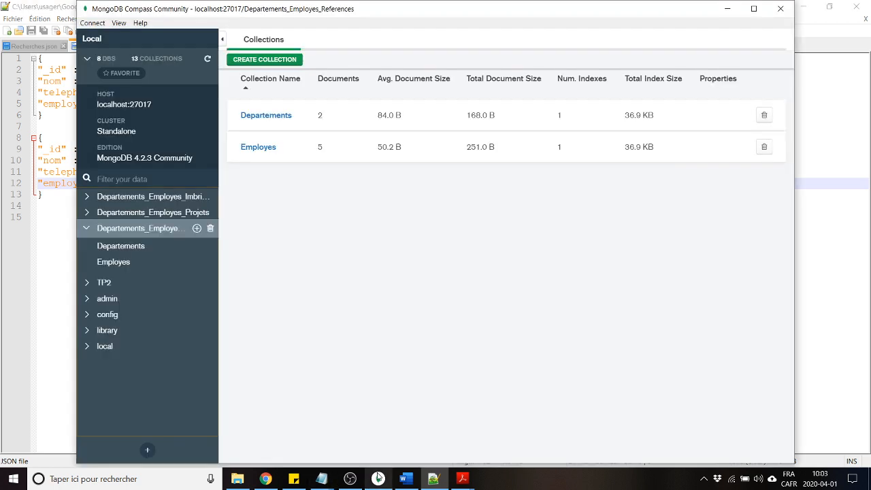
pyautogui.click(256, 117)
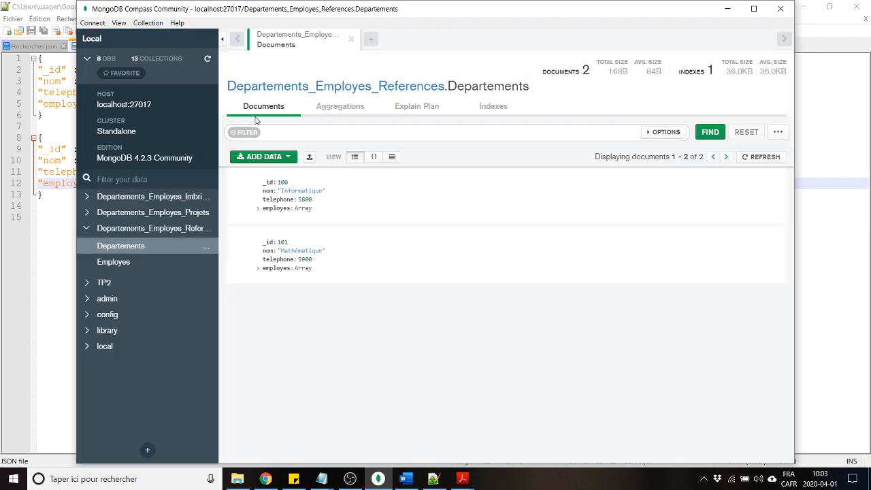
pyautogui.click(392, 157)
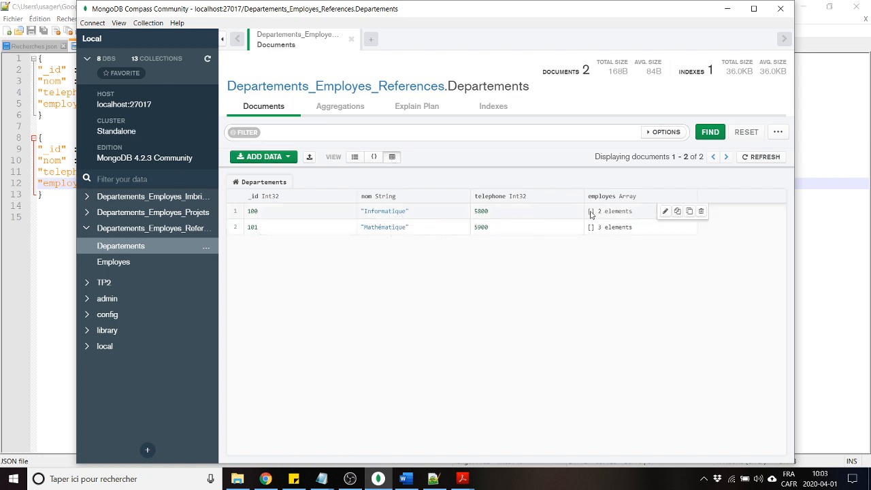
pyautogui.click(373, 157)
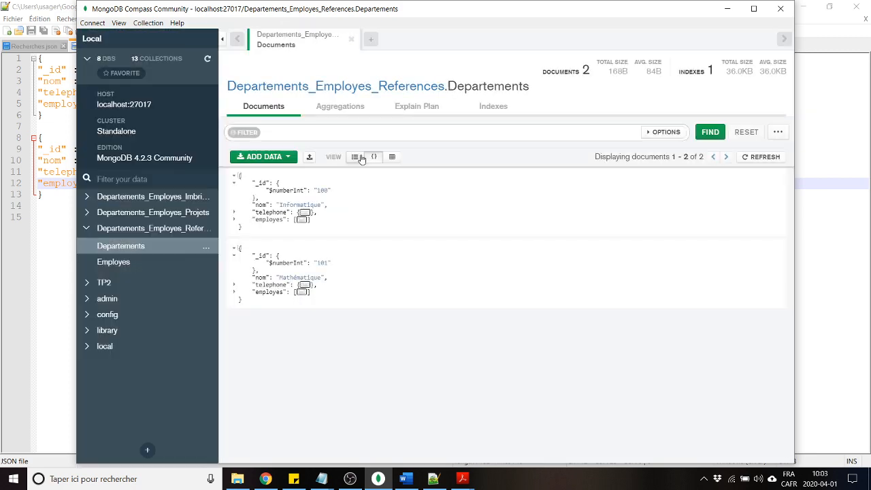
pyautogui.click(355, 157)
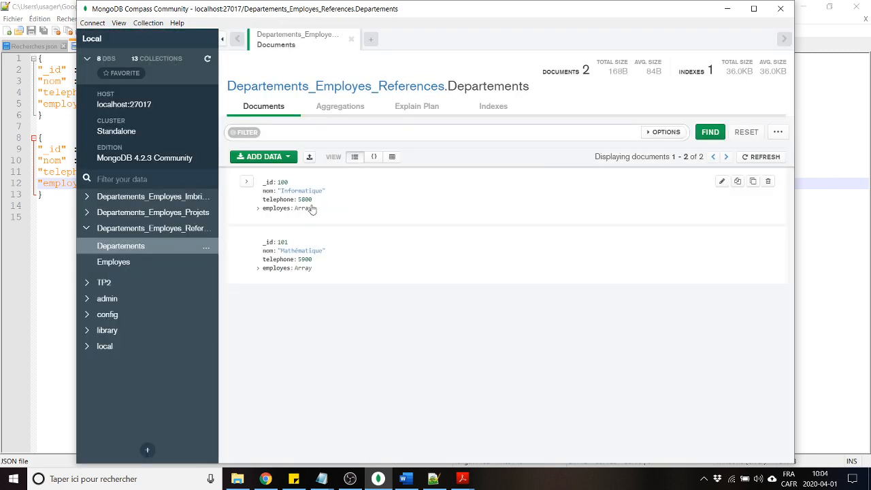
pyautogui.click(305, 211)
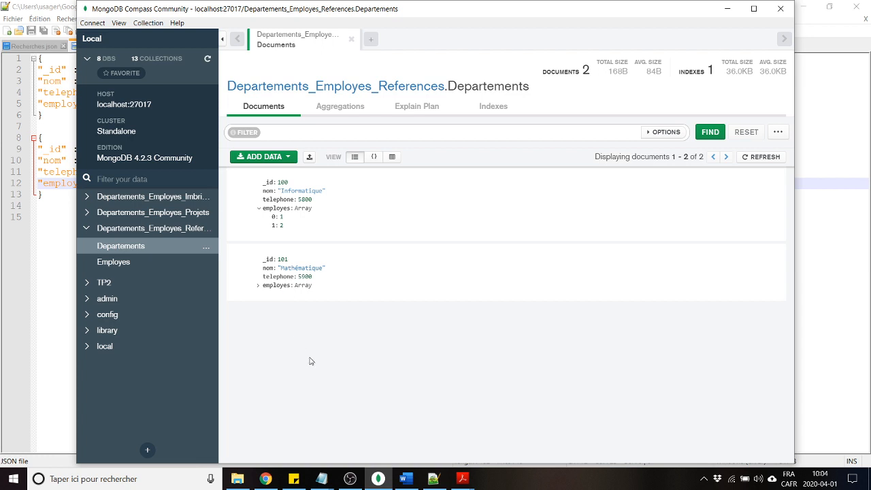
pyautogui.click(306, 286)
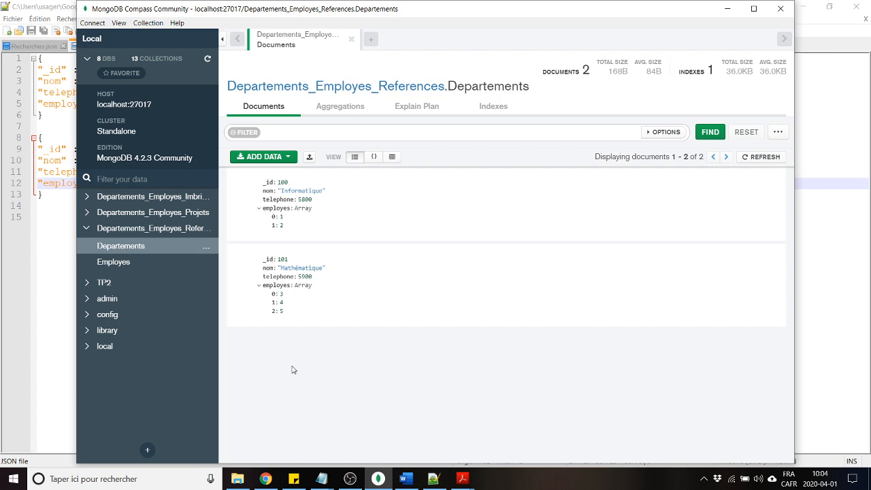
# Step: Copy the exact-surname query from Recherches.json in Notepad++, run it on the Employes collection in MongoDB Compass, and reset the filter
pyautogui.click(433, 478)
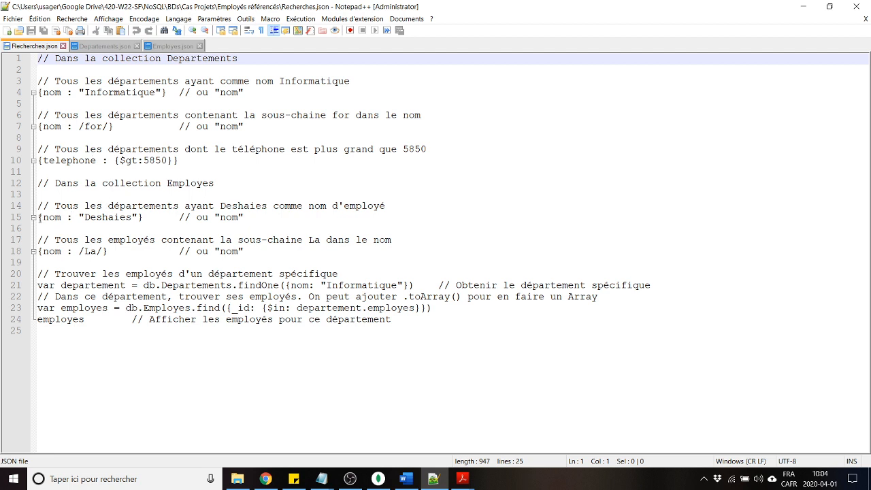
pyautogui.moveTo(39, 217); pyautogui.dragTo(143, 218)
pyautogui.hotkey('ctrl', 'c')
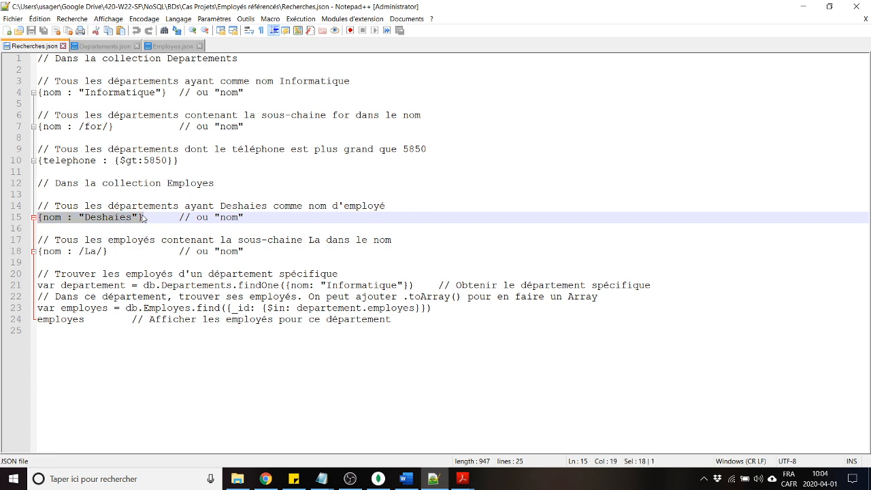
pyautogui.click(378, 478)
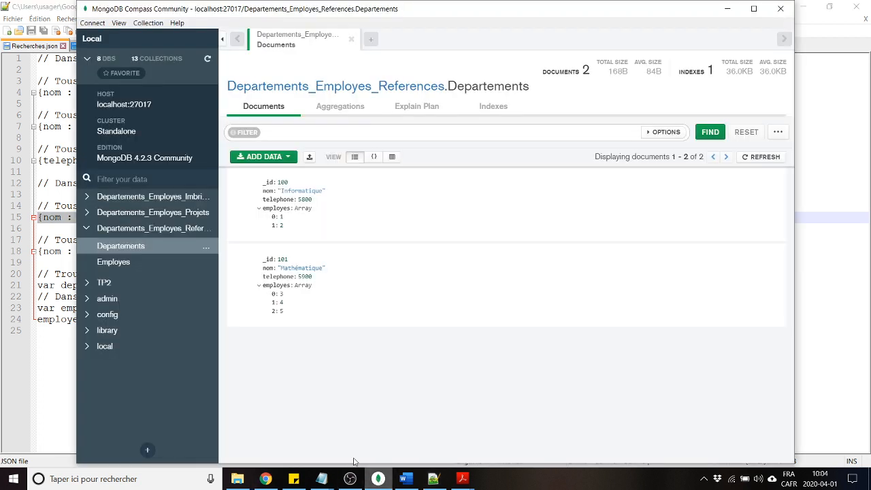
pyautogui.click(123, 264)
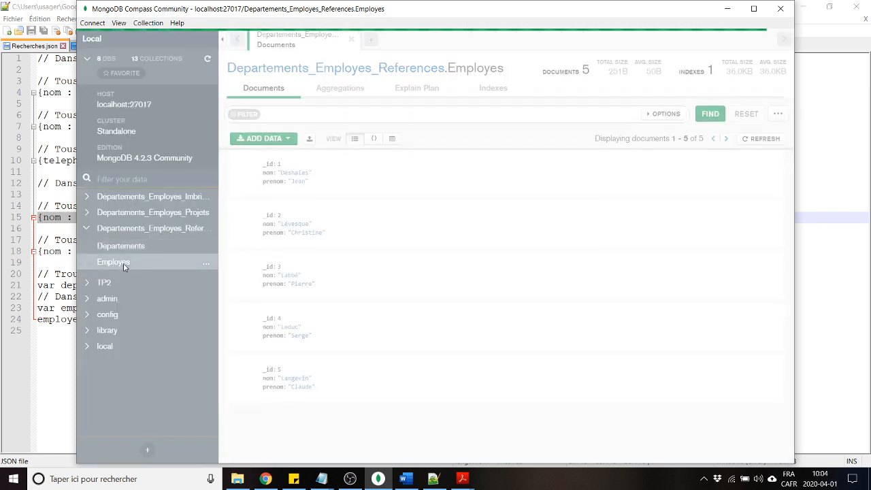
pyautogui.click(336, 112)
pyautogui.hotkey('ctrl', 'v')
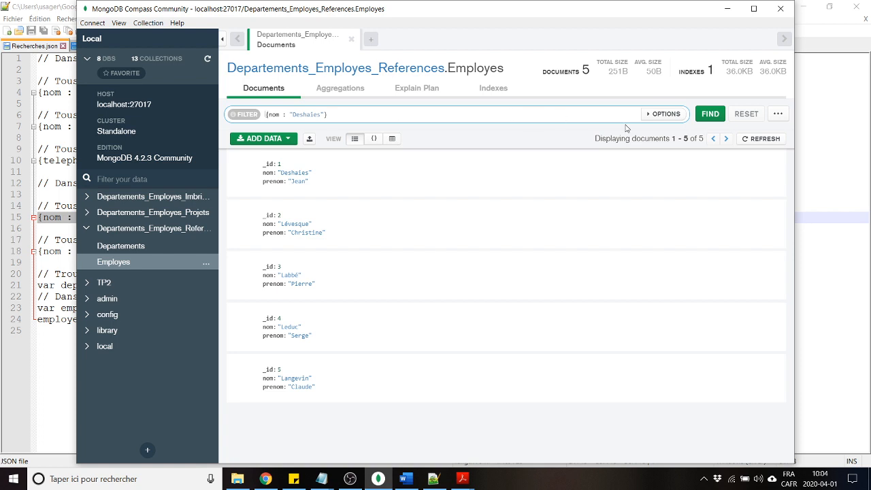
pyautogui.click(708, 113)
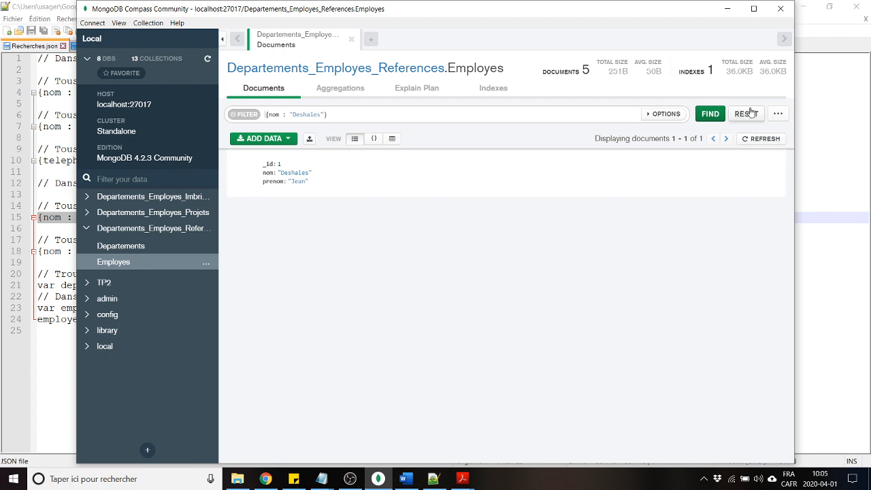
pyautogui.click(746, 114)
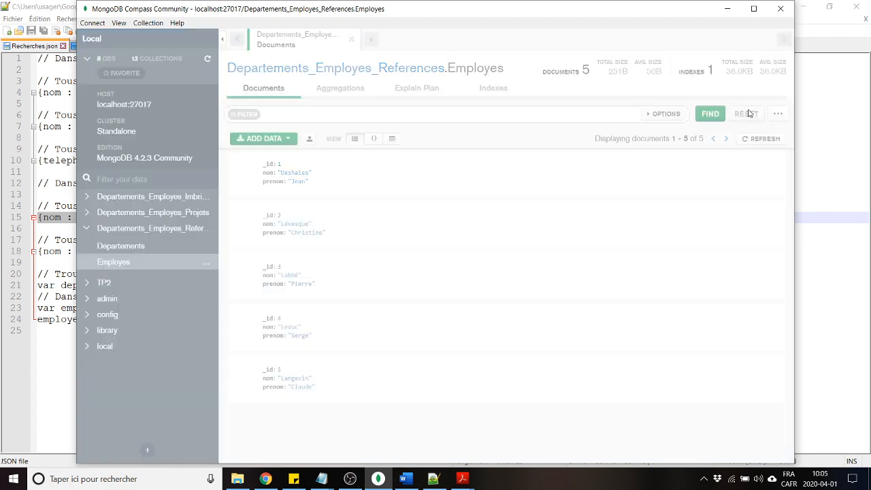
# Step: Copy the {nom : /La/} query from Recherches.json in Notepad++, run it on Employes in MongoDB Compass, and reset the filter
pyautogui.click(433, 479)
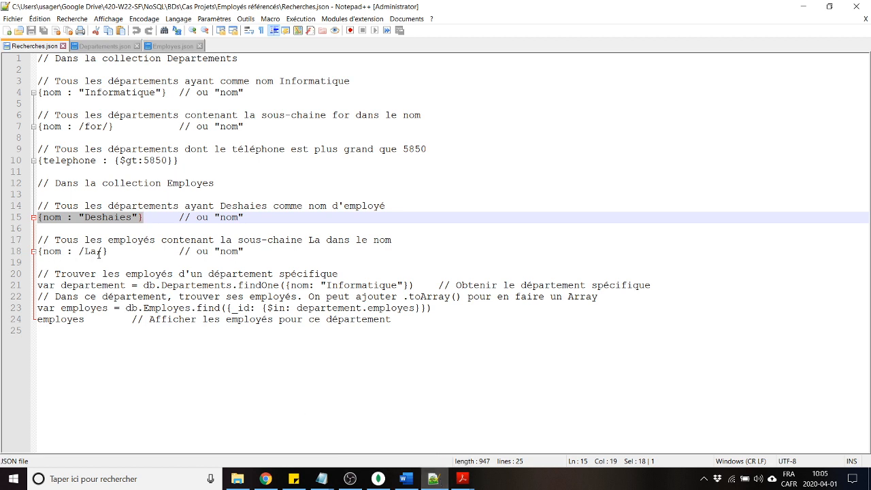
pyautogui.moveTo(112, 251); pyautogui.dragTo(39, 253)
pyautogui.hotkey('ctrl', 'c')
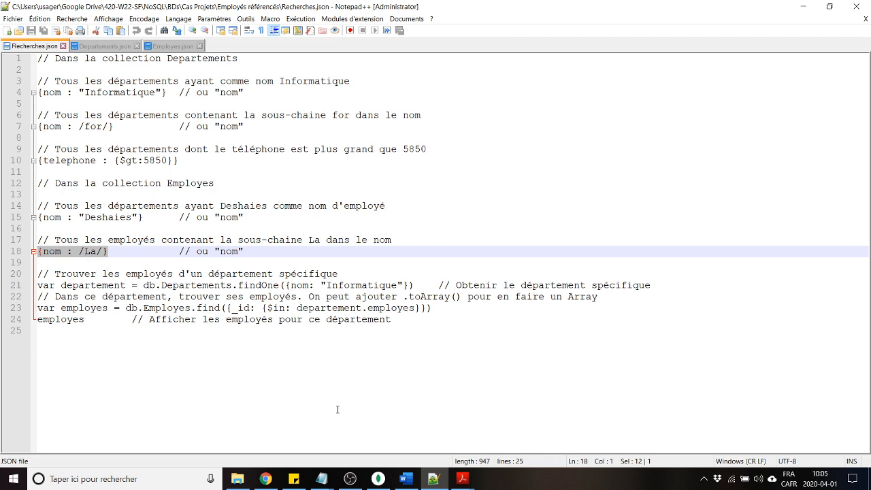
pyautogui.click(378, 478)
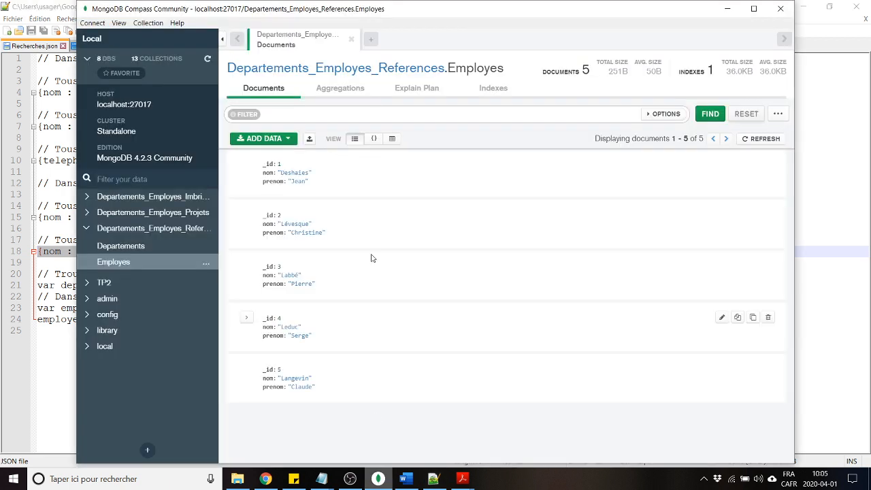
pyautogui.click(359, 113)
pyautogui.hotkey('ctrl', 'v')
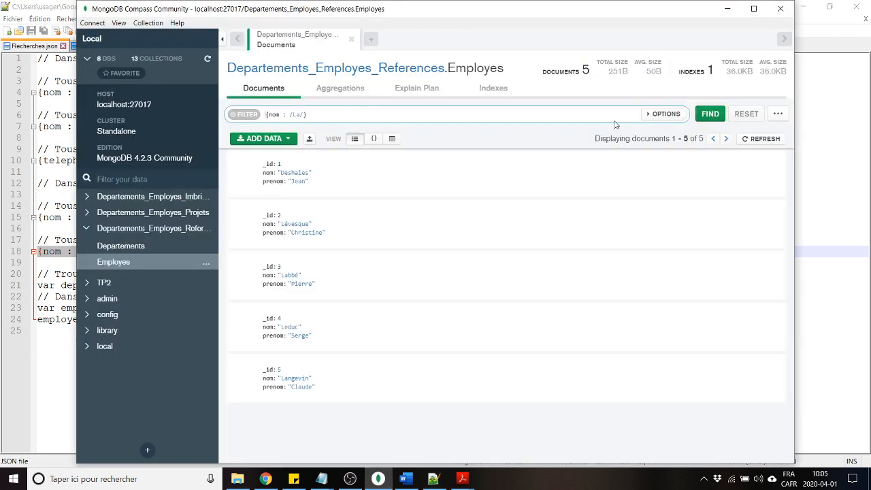
pyautogui.click(711, 115)
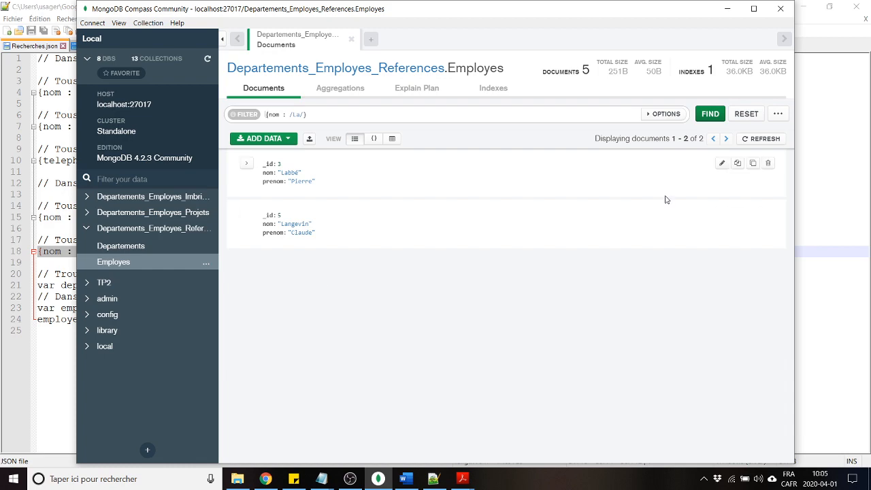
pyautogui.click(747, 114)
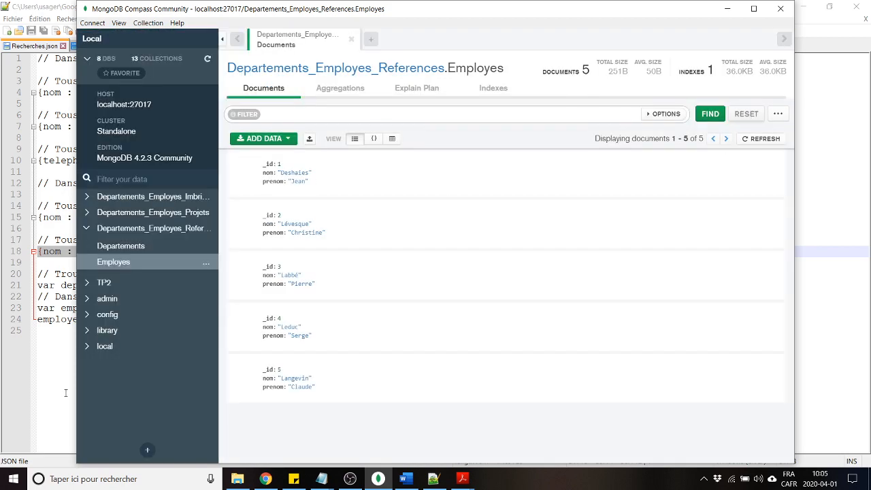
# Step: Return to Notepad++ and review the find queries in Recherches.json against the documents in Departements.json and Employes.json
pyautogui.click(64, 391)
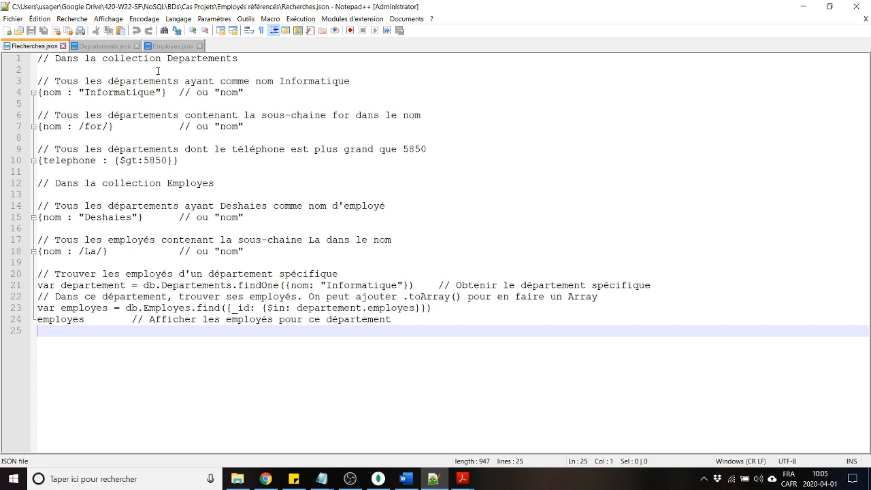
pyautogui.click(103, 47)
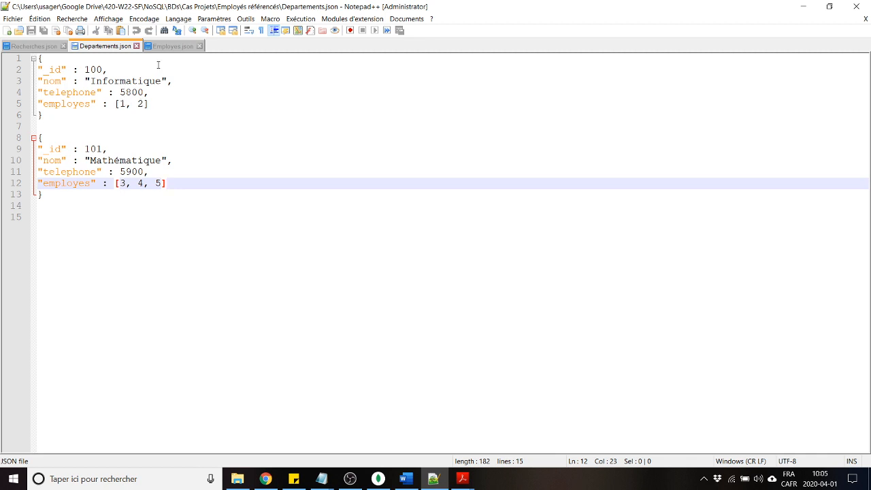
pyautogui.click(172, 48)
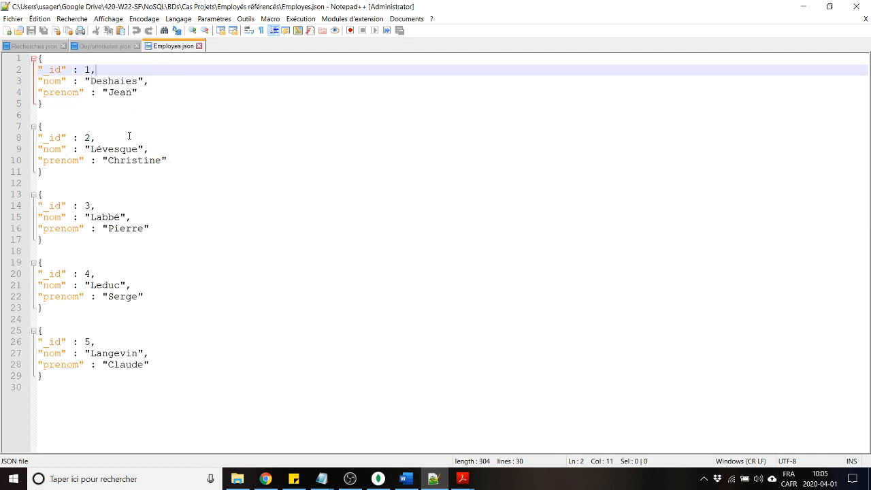
# Step: Return to Recherches.json and examine the findOne statement that stores the Informatique department in the departement variable
pyautogui.click(27, 47)
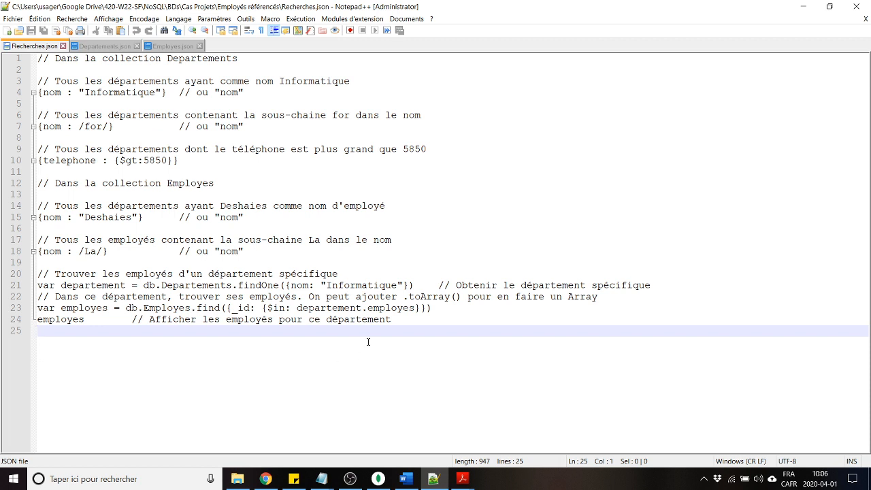
pyautogui.click(39, 285)
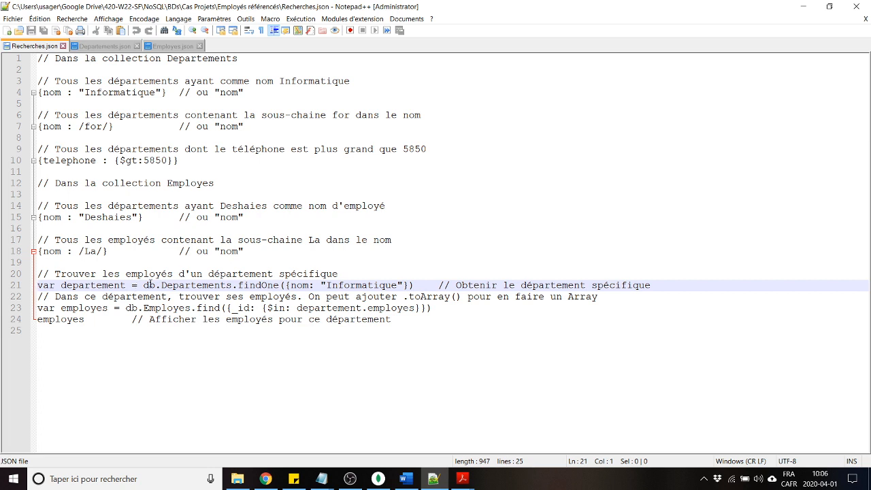
pyautogui.click(197, 285)
pyautogui.doubleClick(88, 286)
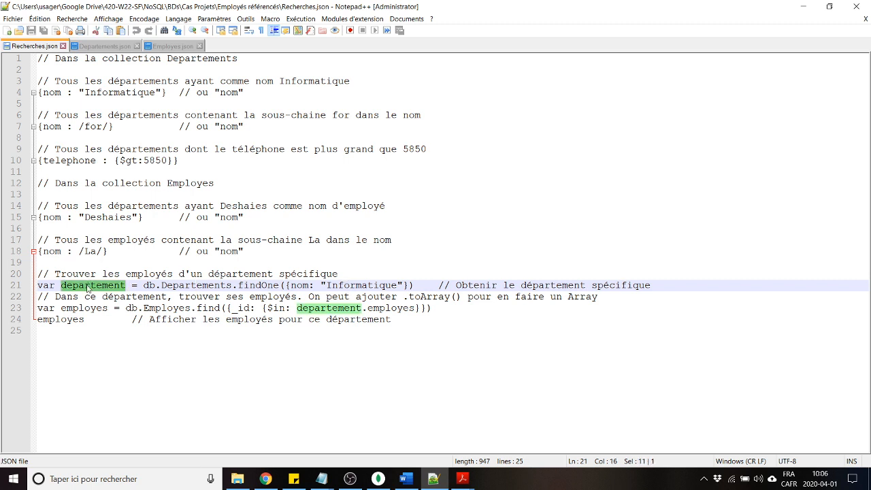
pyautogui.click(82, 355)
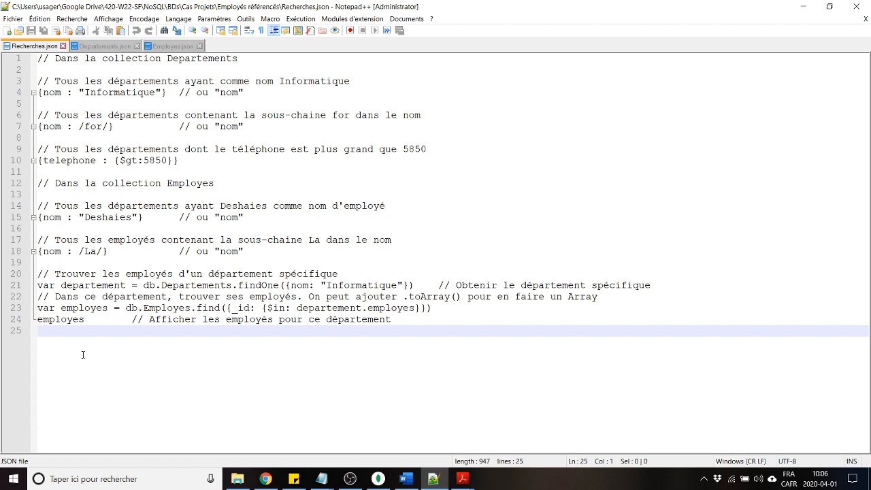
# Step: Examine how the Employes find query matches _id against departement.employes with $in, and how the employes variable is output
pyautogui.click(165, 308)
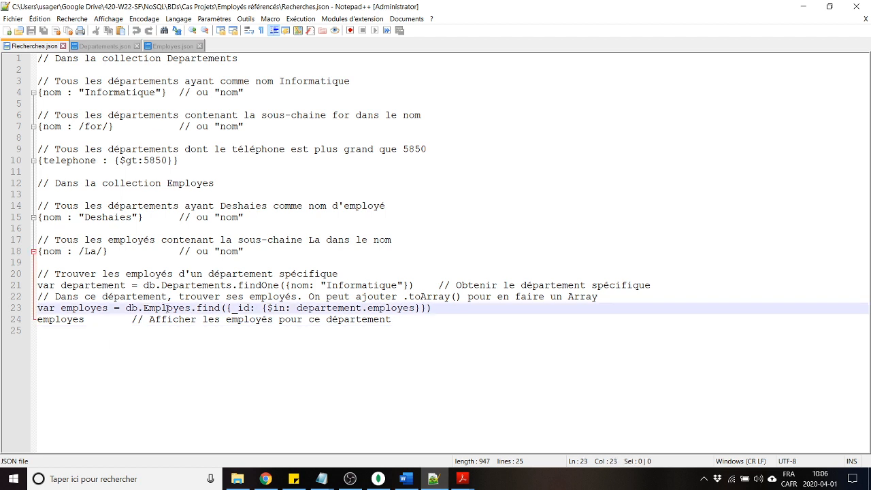
pyautogui.click(210, 308)
pyautogui.doubleClick(236, 309)
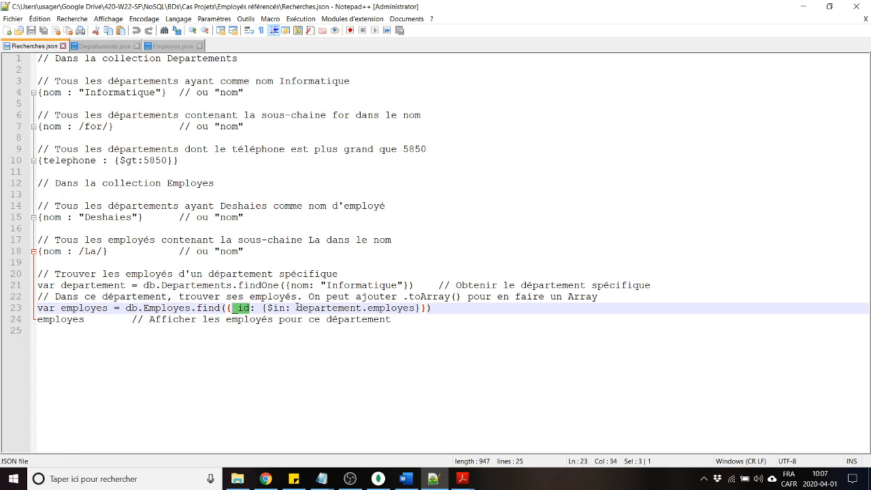
pyautogui.moveTo(296, 308); pyautogui.dragTo(400, 310)
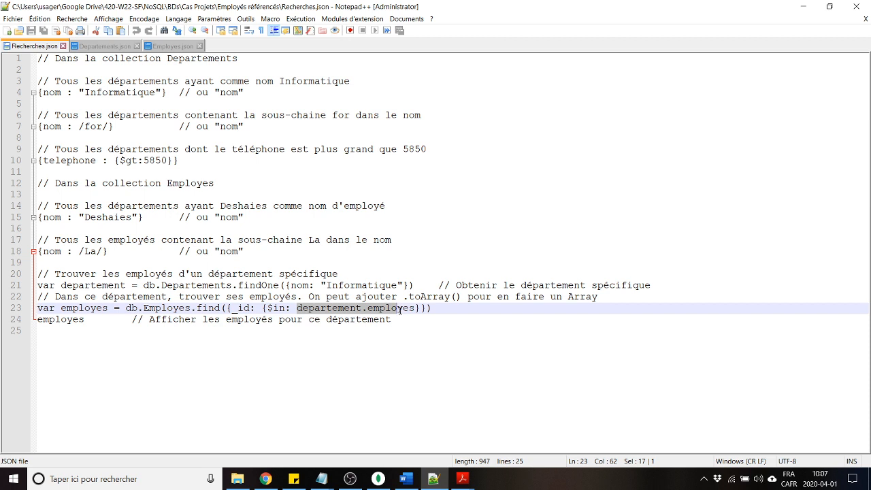
pyautogui.doubleClick(332, 309)
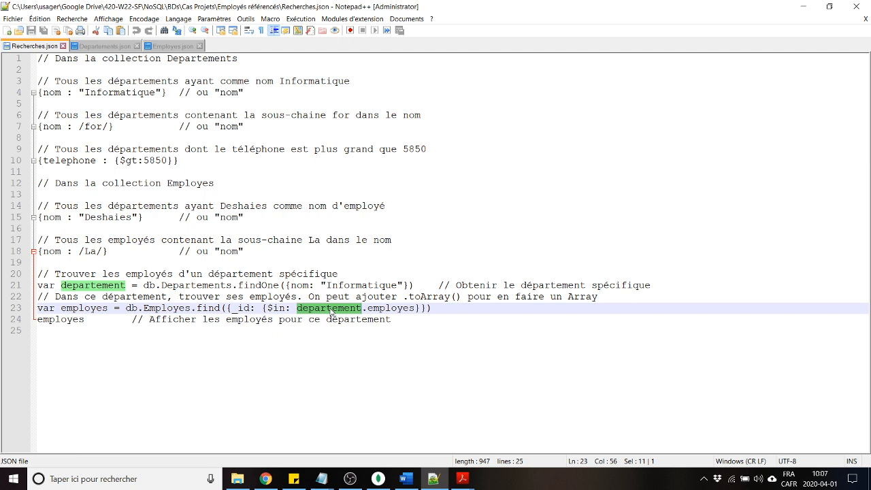
pyautogui.doubleClick(81, 308)
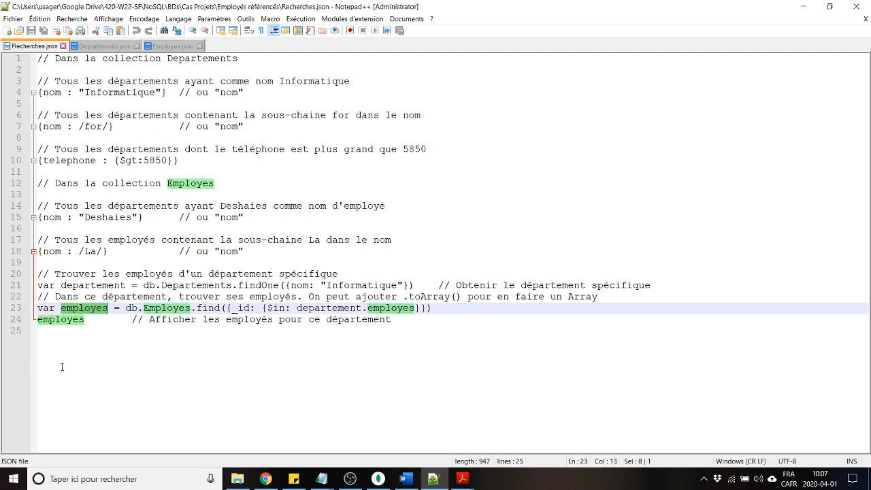
pyautogui.doubleClick(63, 323)
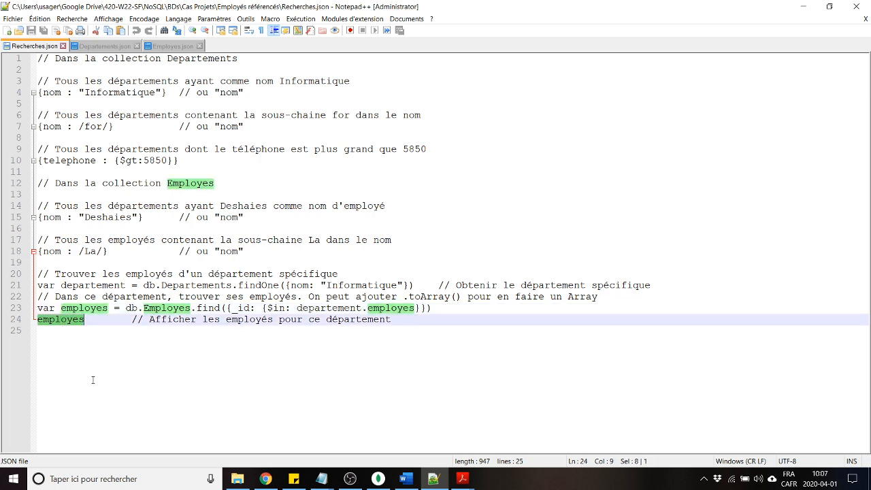